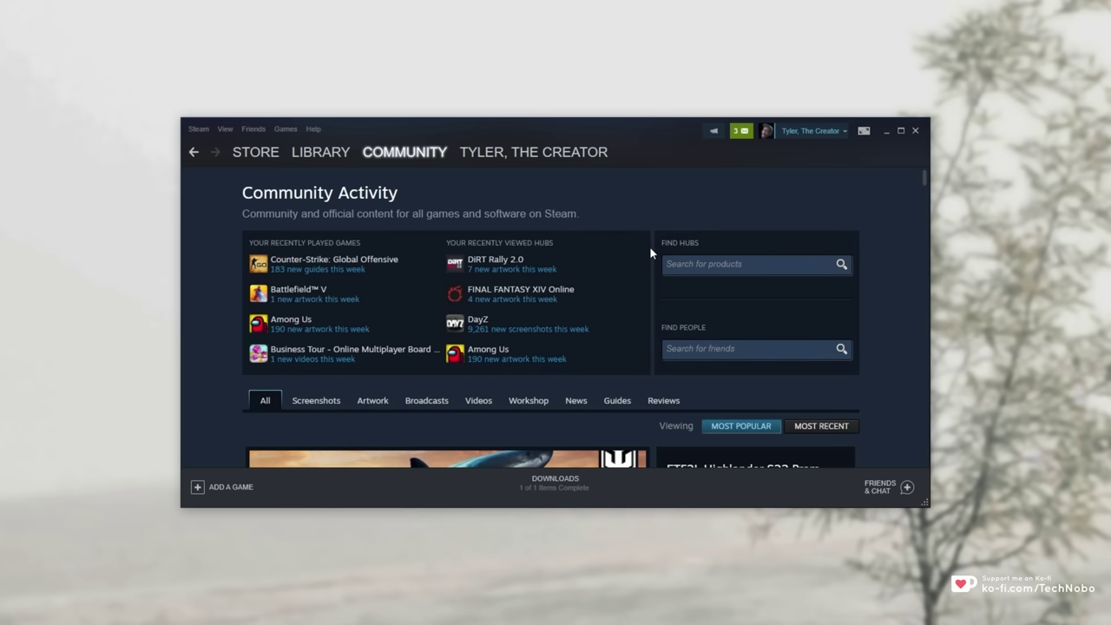
Switch to the Library, whose content area stays black with no games listed
scroll(650, 247, down, 8)
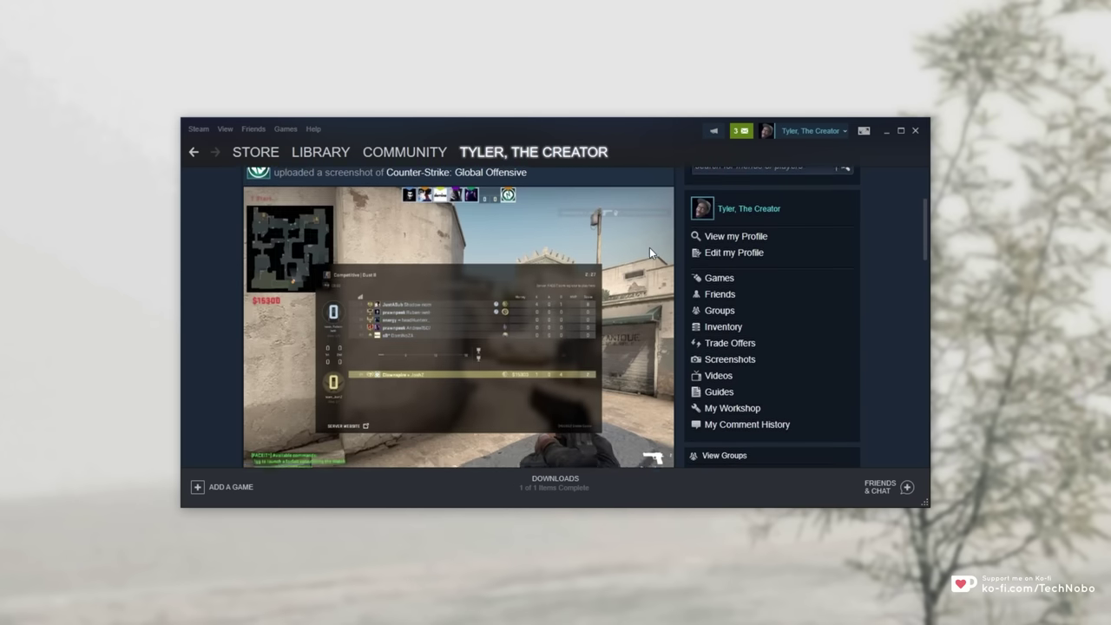
scroll(650, 247, up, 8)
click(320, 152)
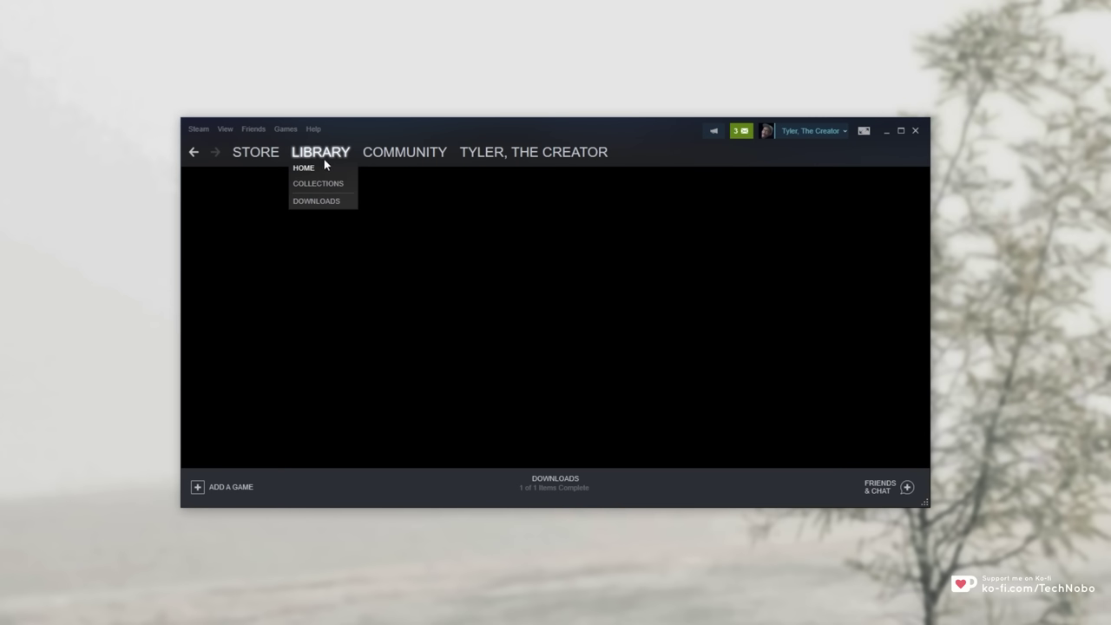
Visit the Community page, return to the Library, and enlarge the Steam window
mouse_move(265, 158)
click(434, 157)
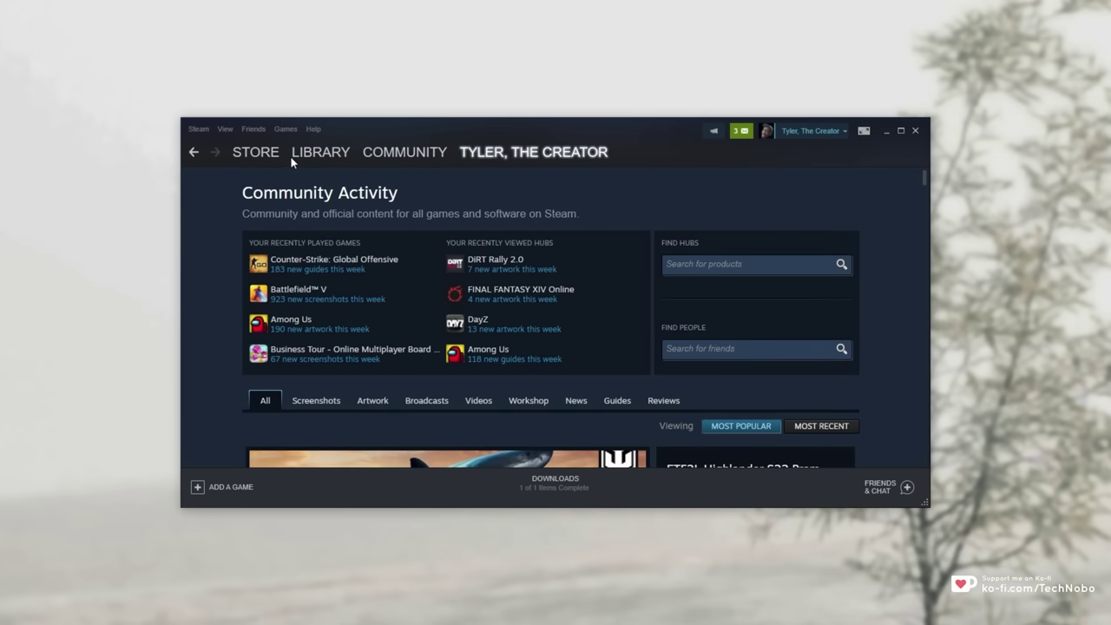
click(319, 153)
drag(918, 495, 1047, 581)
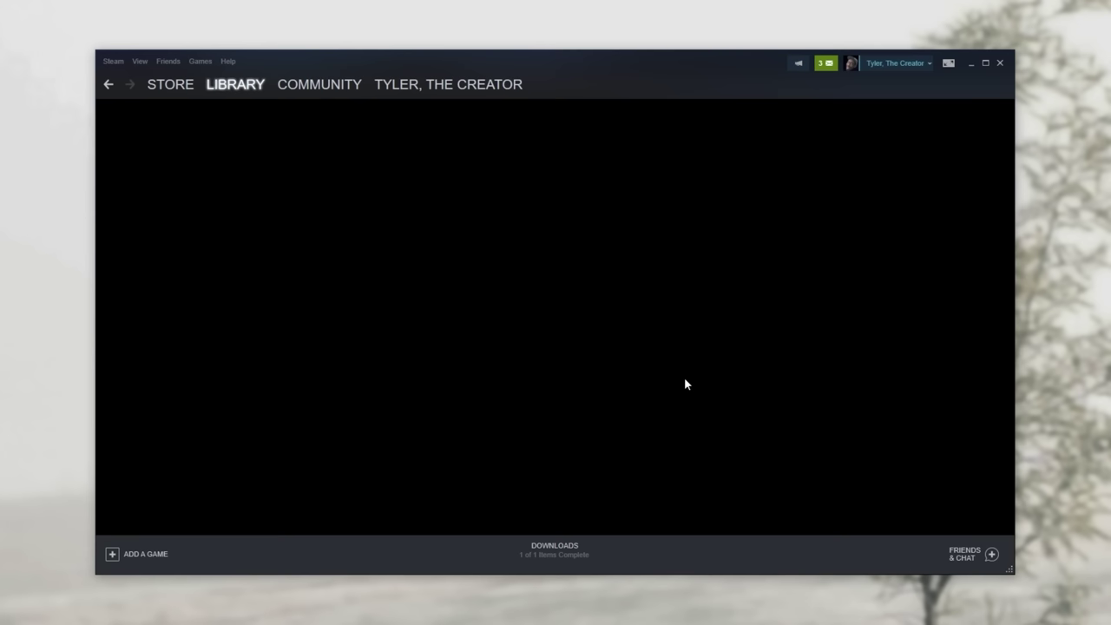
Exit Steam completely and relaunch it from the Start menu
click(112, 62)
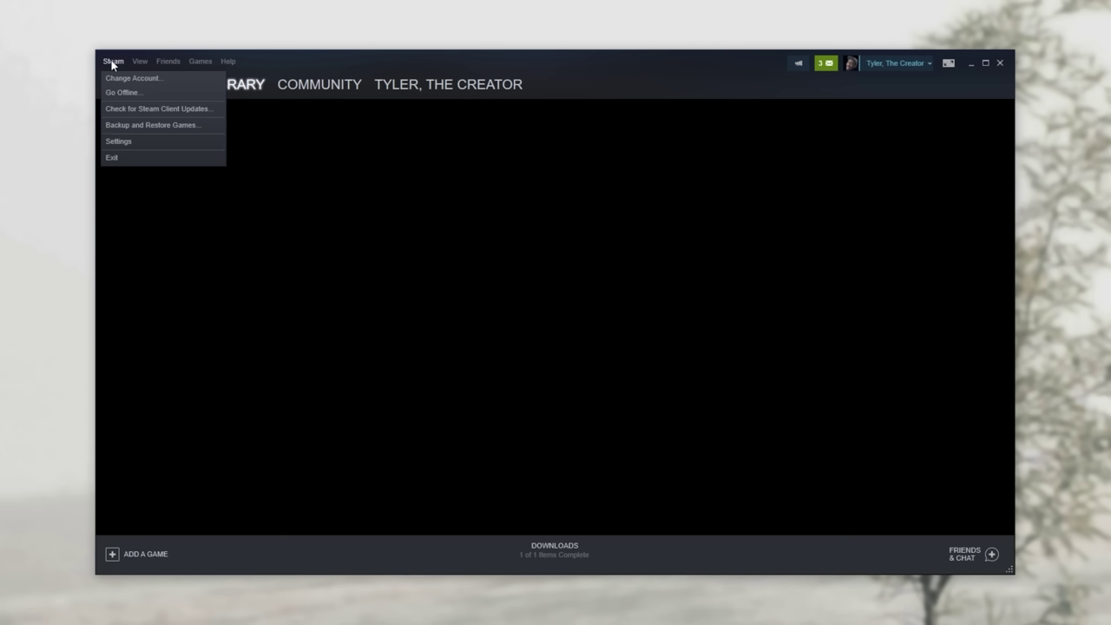
click(132, 158)
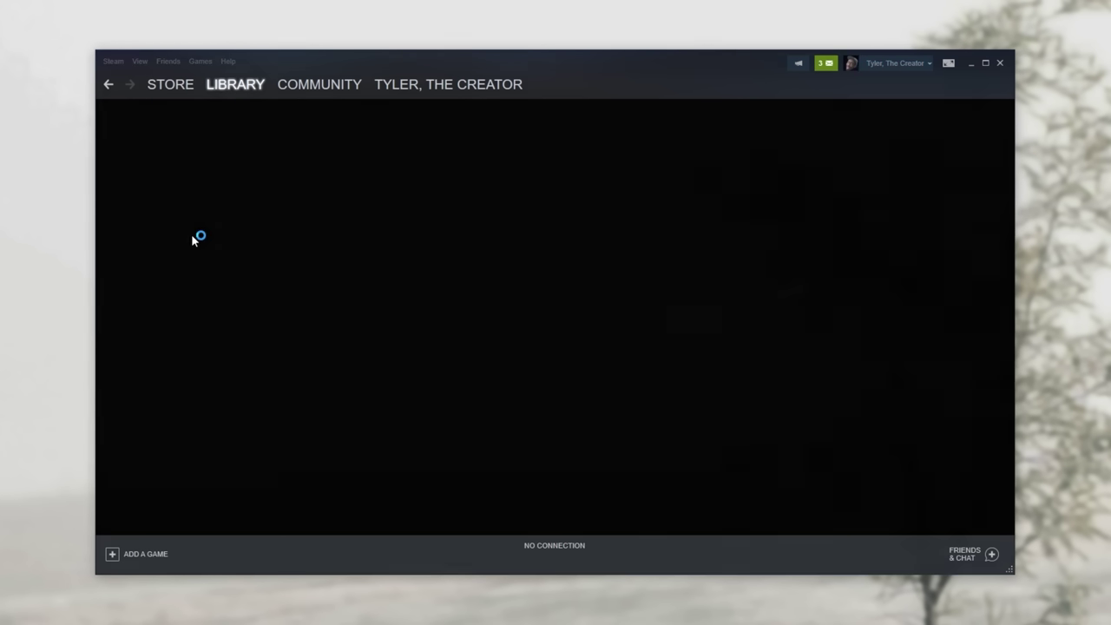
click(49, 599)
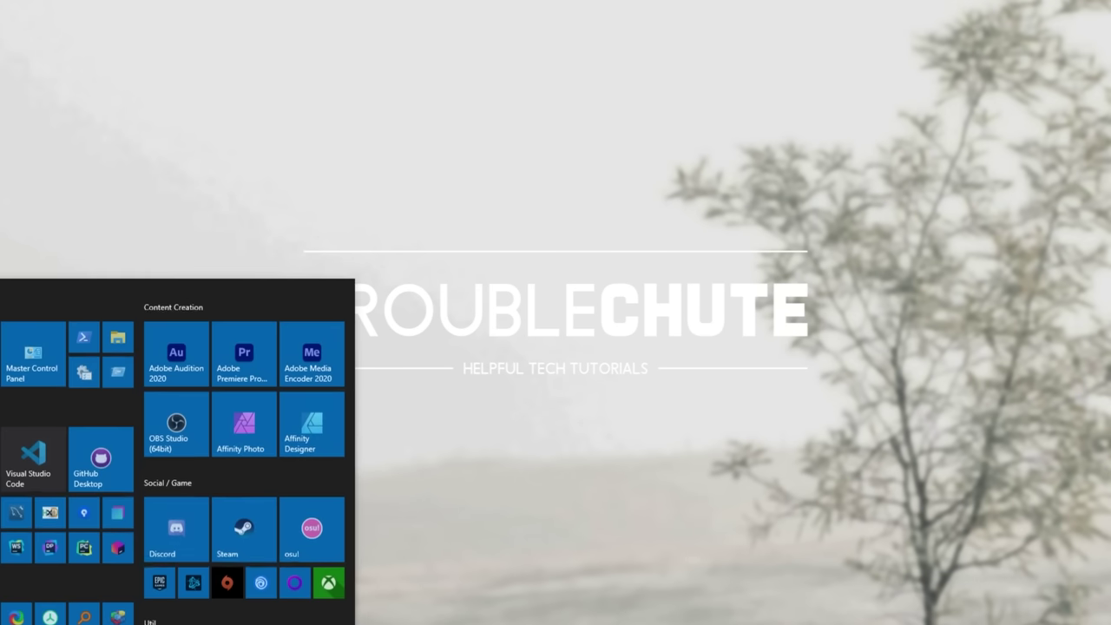
click(245, 513)
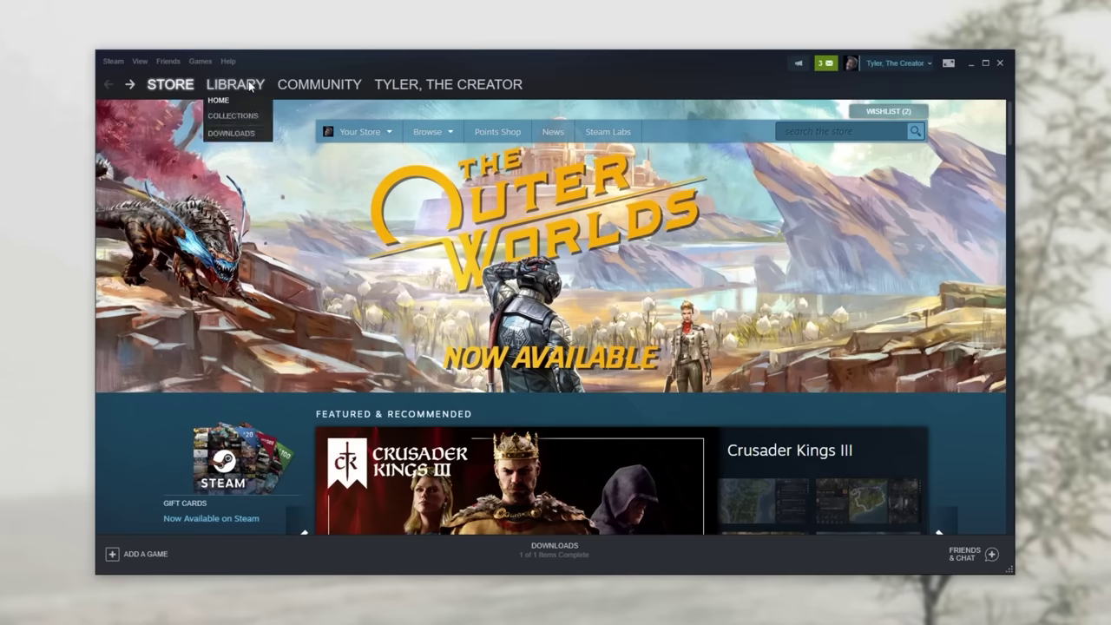
Load the Library home and open the Counter-Strike: Global Offensive game page
click(235, 85)
scroll(478, 224, down, 3)
scroll(463, 286, up, 5)
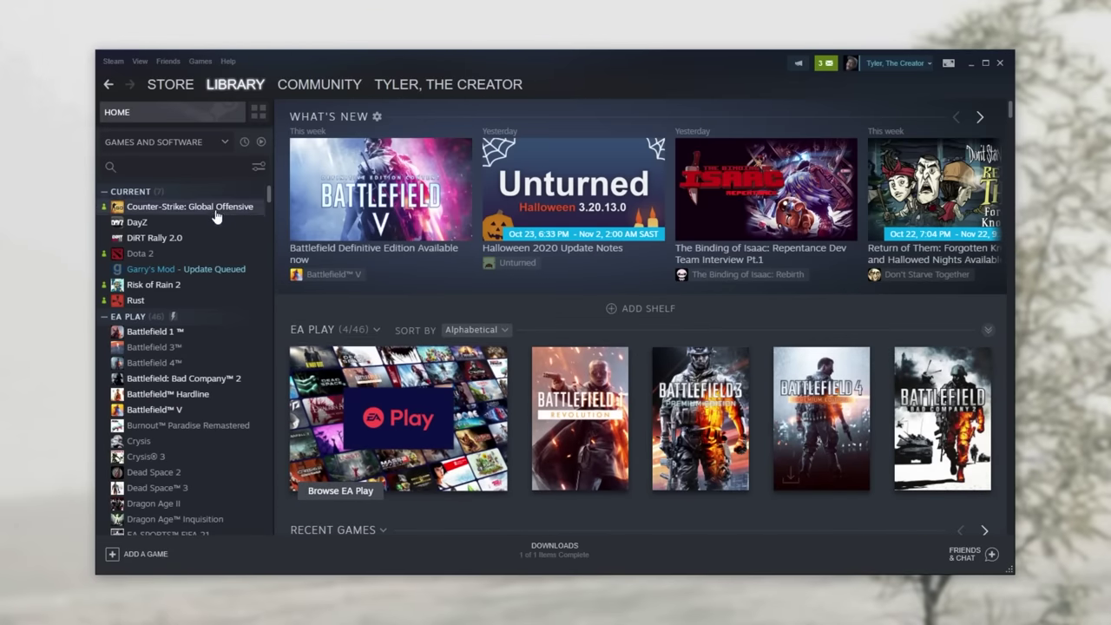
click(190, 207)
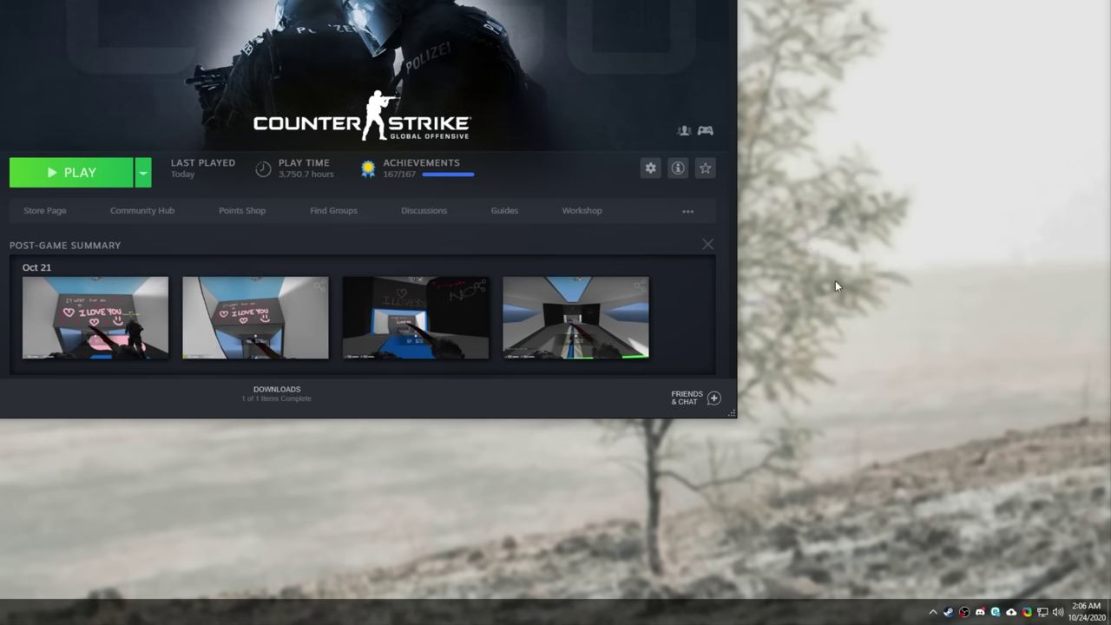
Dismiss the ESET antivirus tray menu, then exit Steam from its client menu
right_click(965, 612)
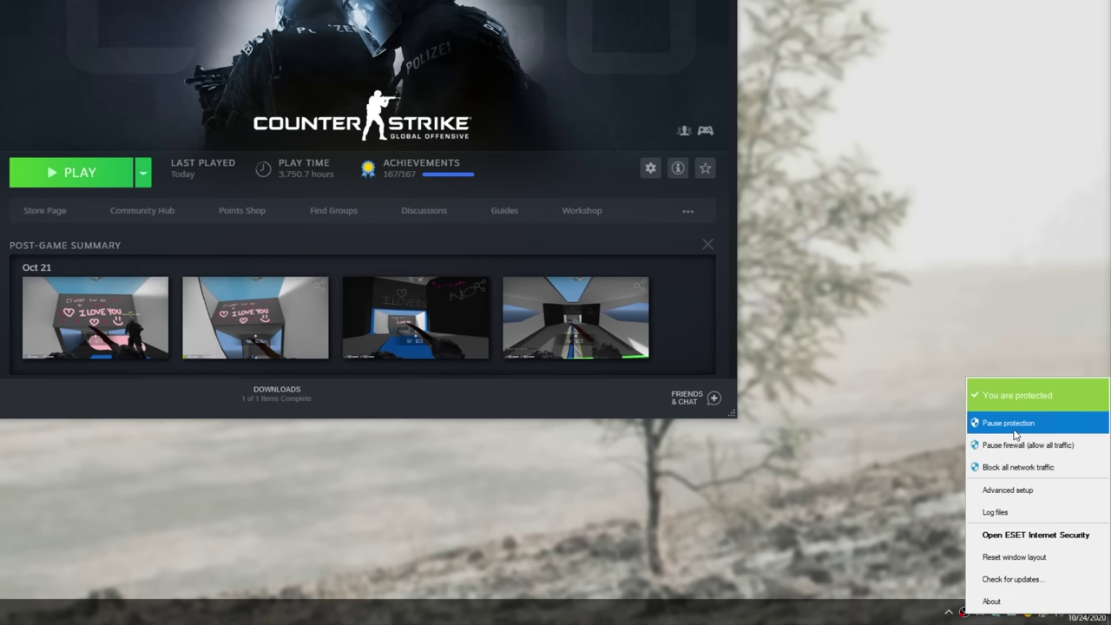
click(515, 146)
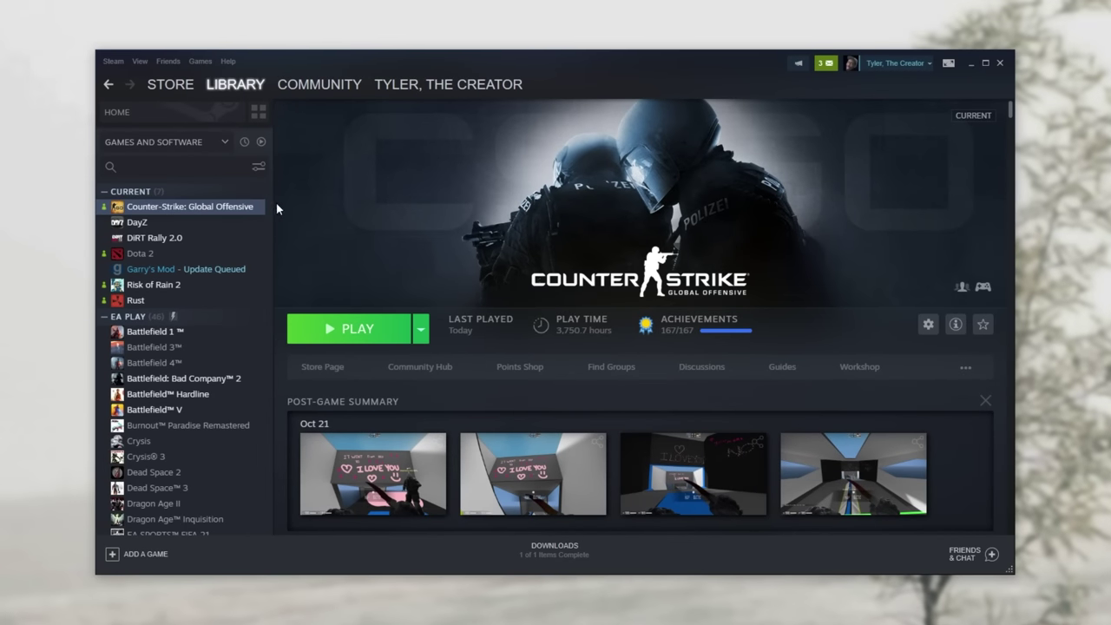
click(114, 61)
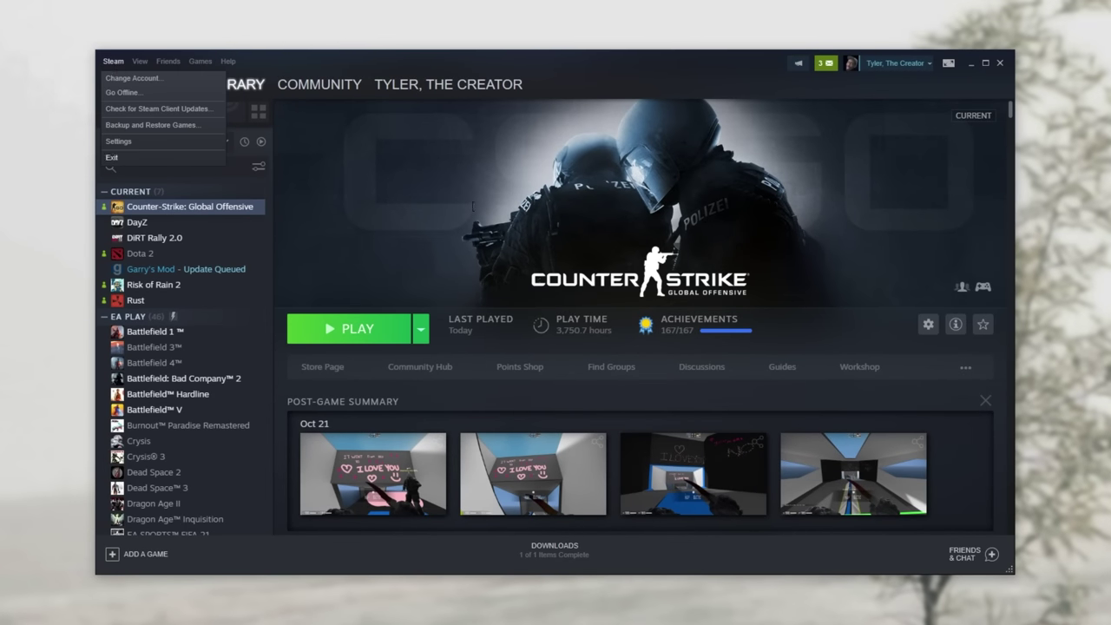
key(Escape)
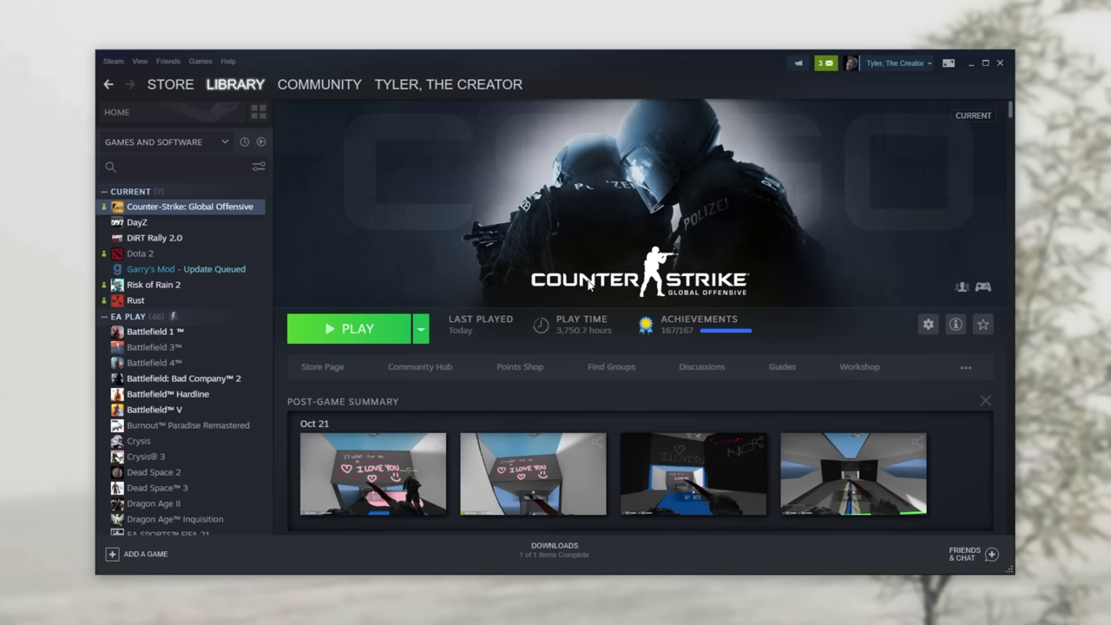
click(107, 61)
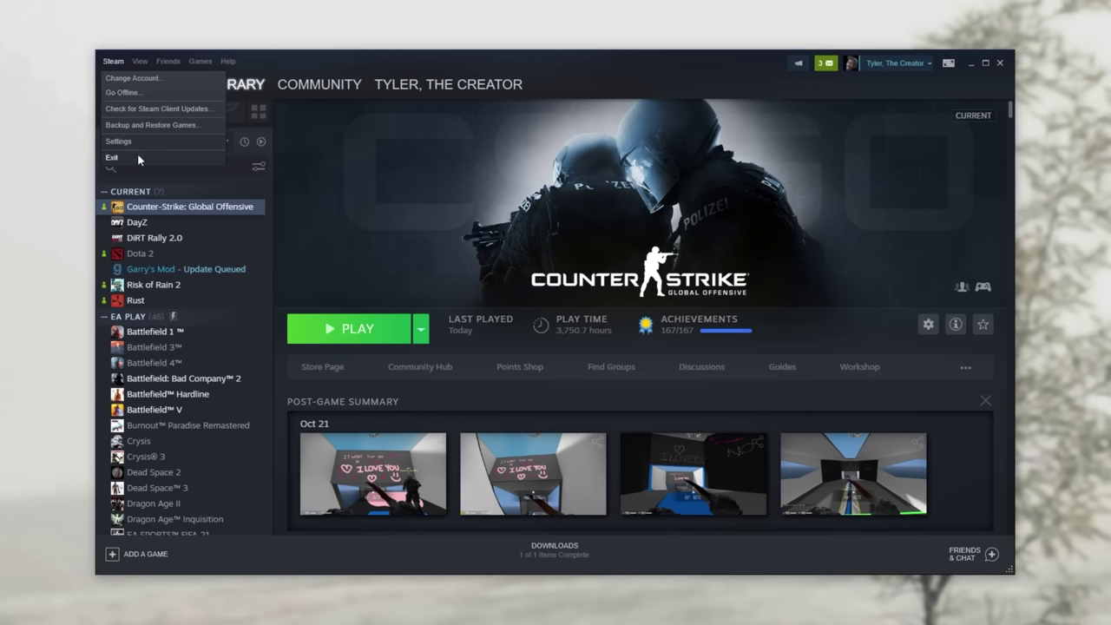
click(113, 158)
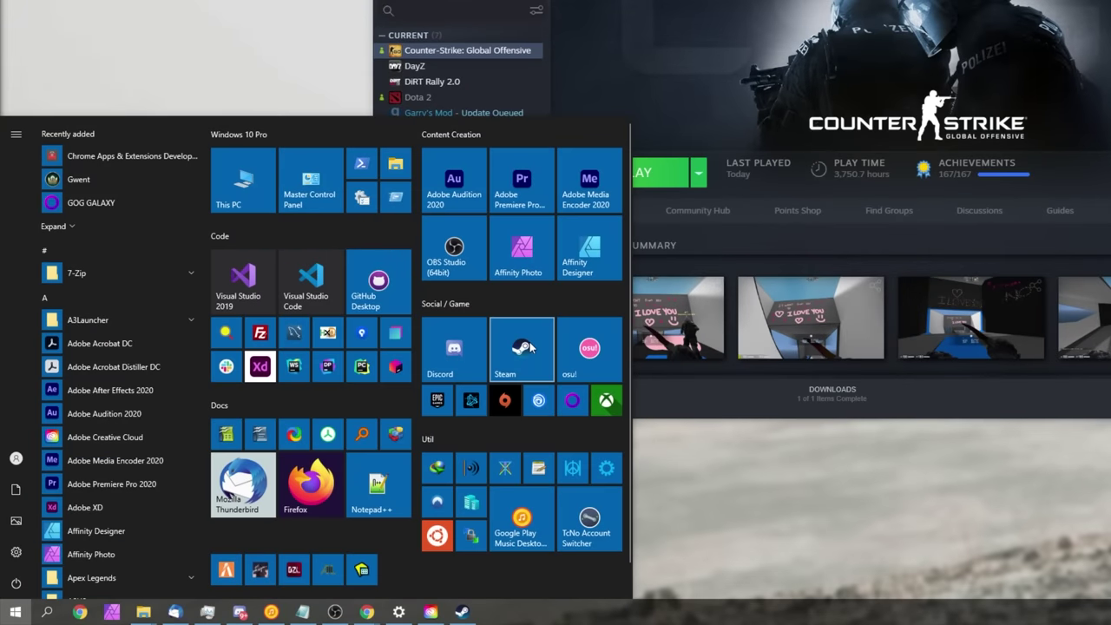
Search the Start menu for 'steam' and launch Steam from its shortcut's context menu
right_click(530, 348)
mouse_move(583, 392)
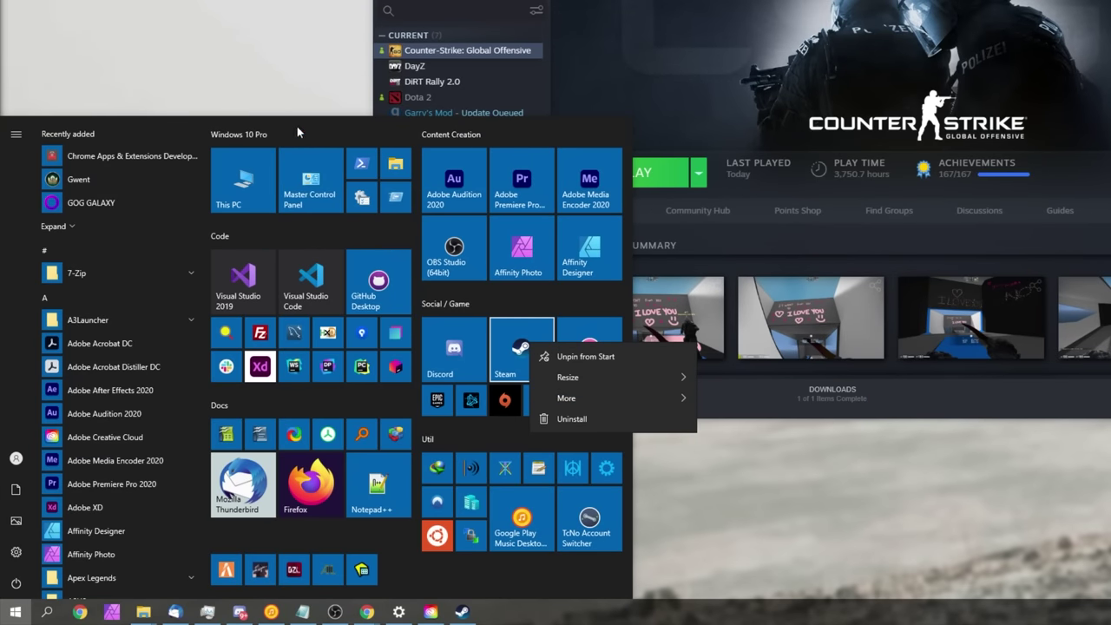
key(Escape)
text(steam)
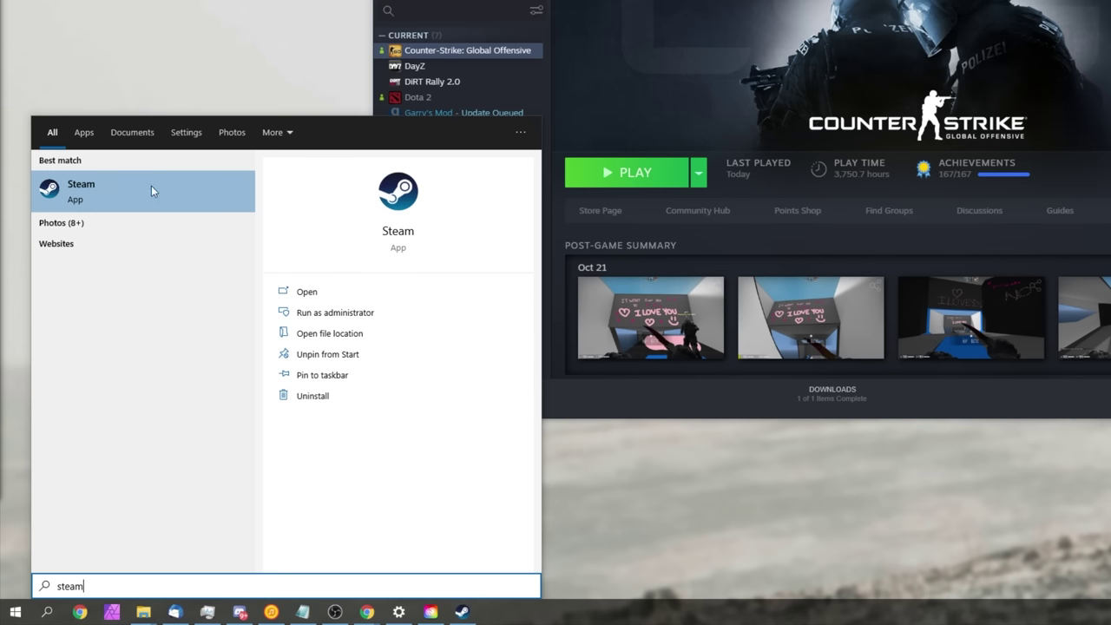
click(161, 15)
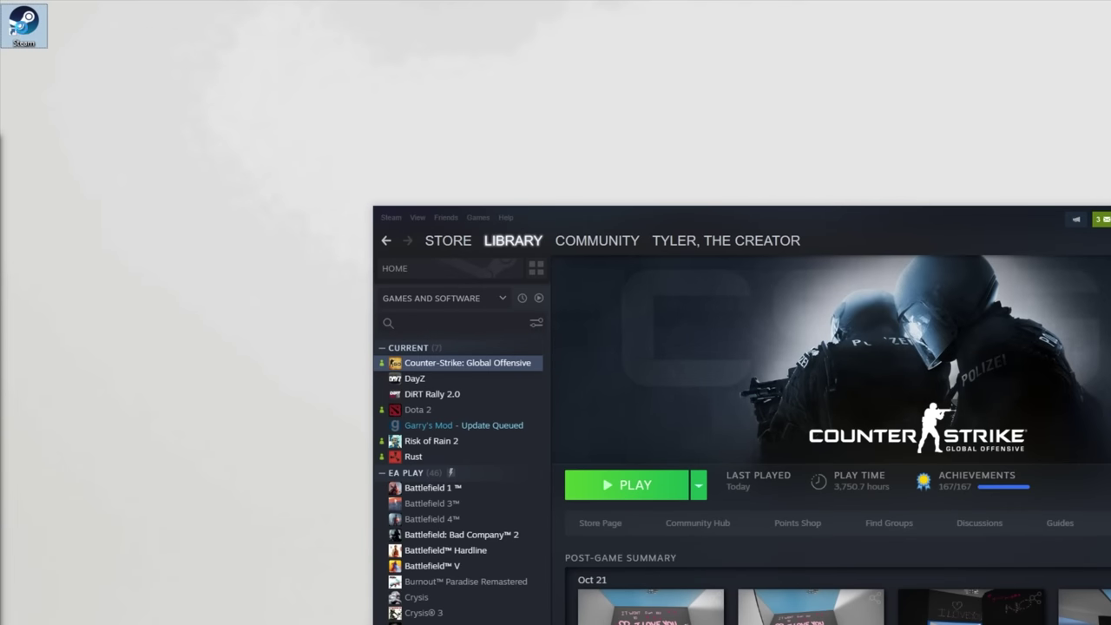
right_click(23, 28)
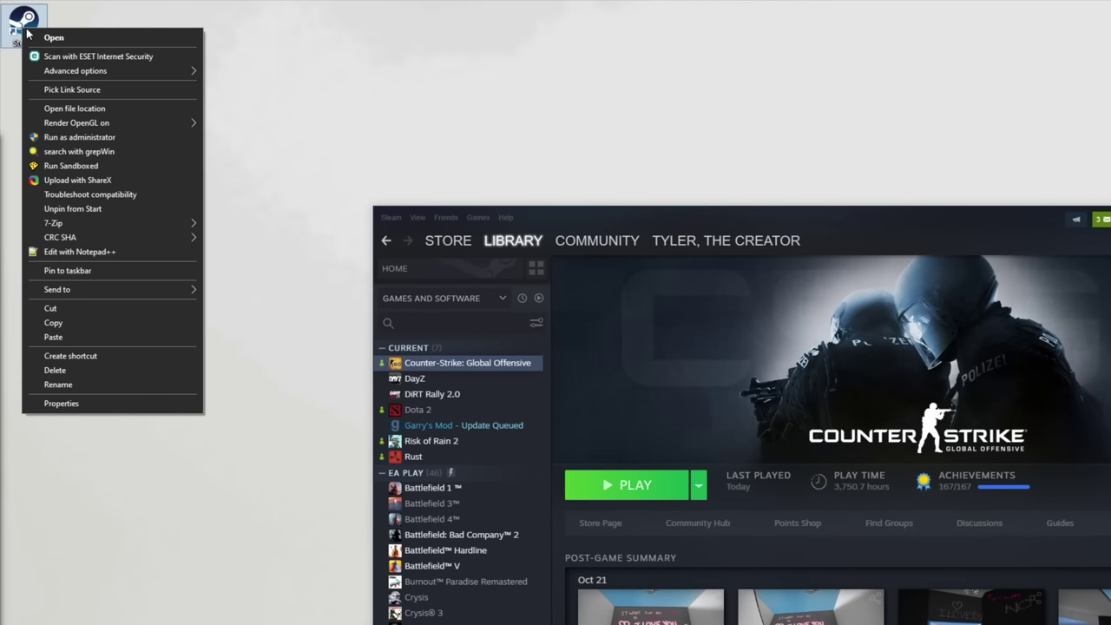
click(129, 139)
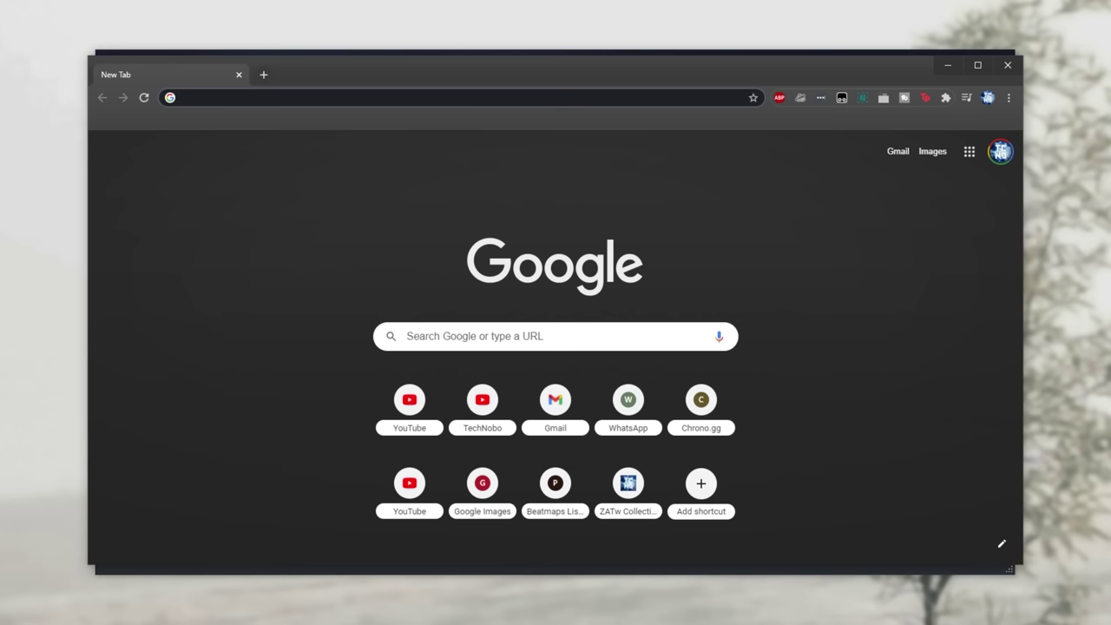
Search the web for 'nvidia drivers' and open NVIDIA's Download Drivers page
text(nvidia drivers)
key(Return)
click(265, 269)
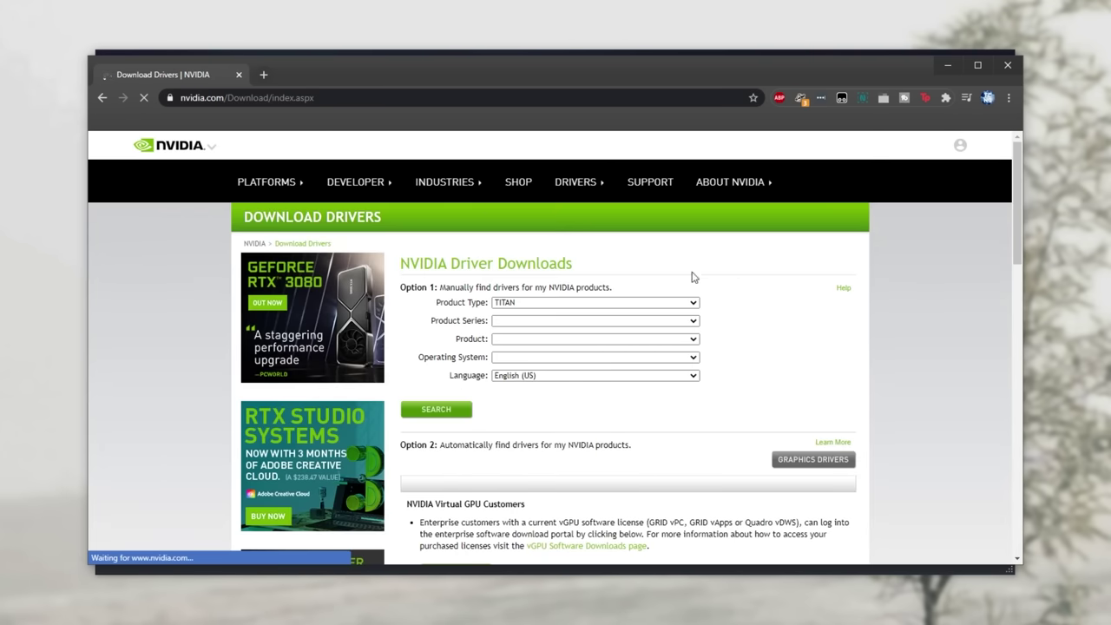
Pick GeForce, GeForce 10 Series, download the found Game Ready driver, and close Chrome
click(512, 305)
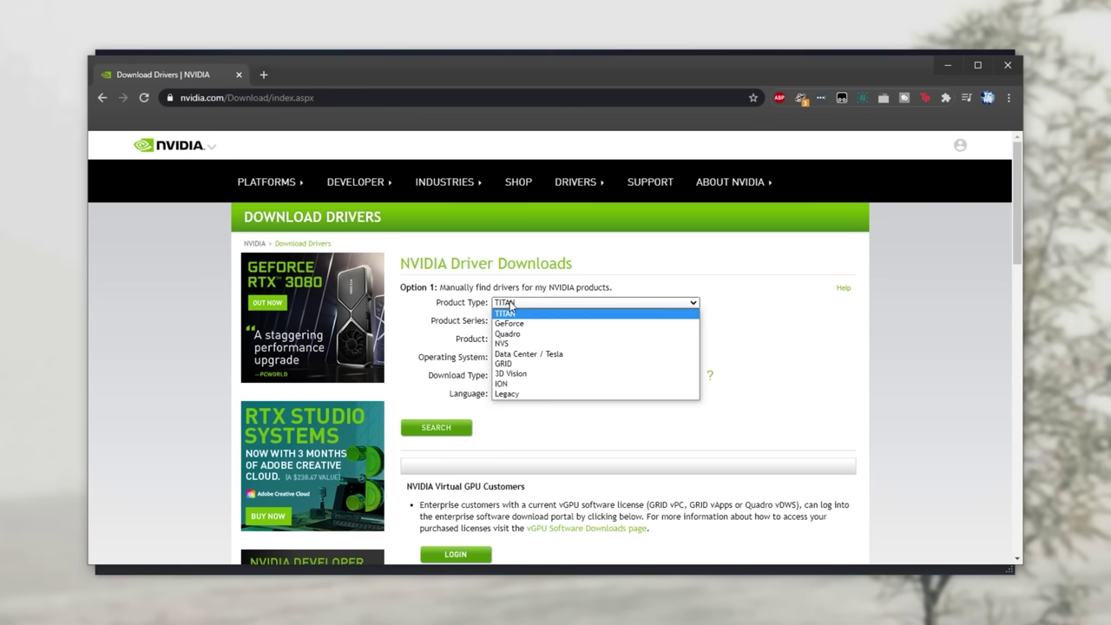
click(521, 324)
click(534, 320)
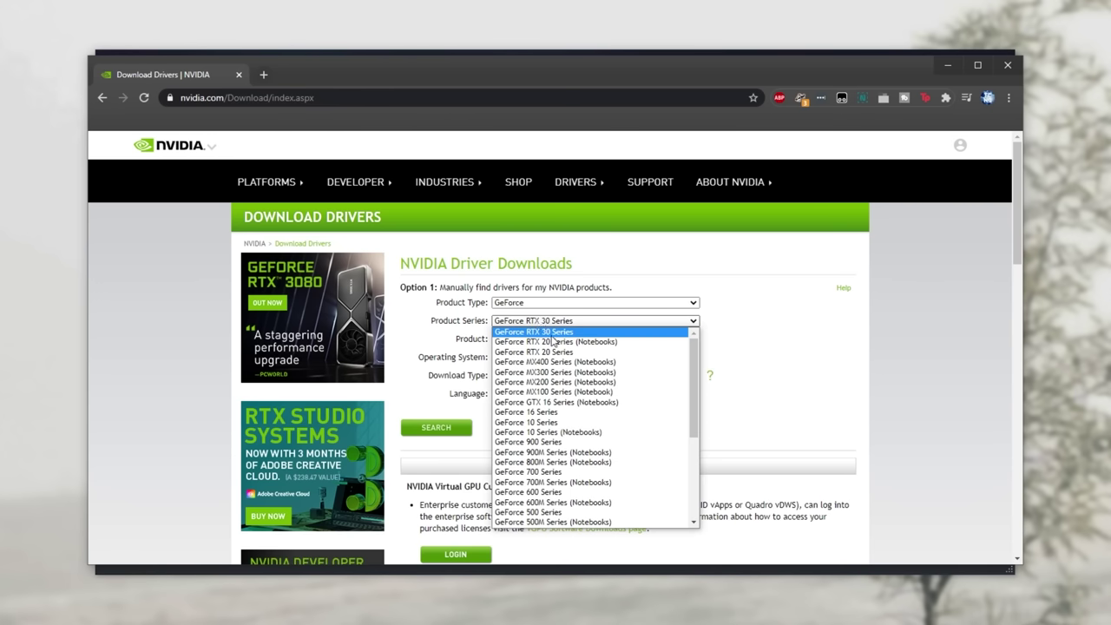
click(556, 424)
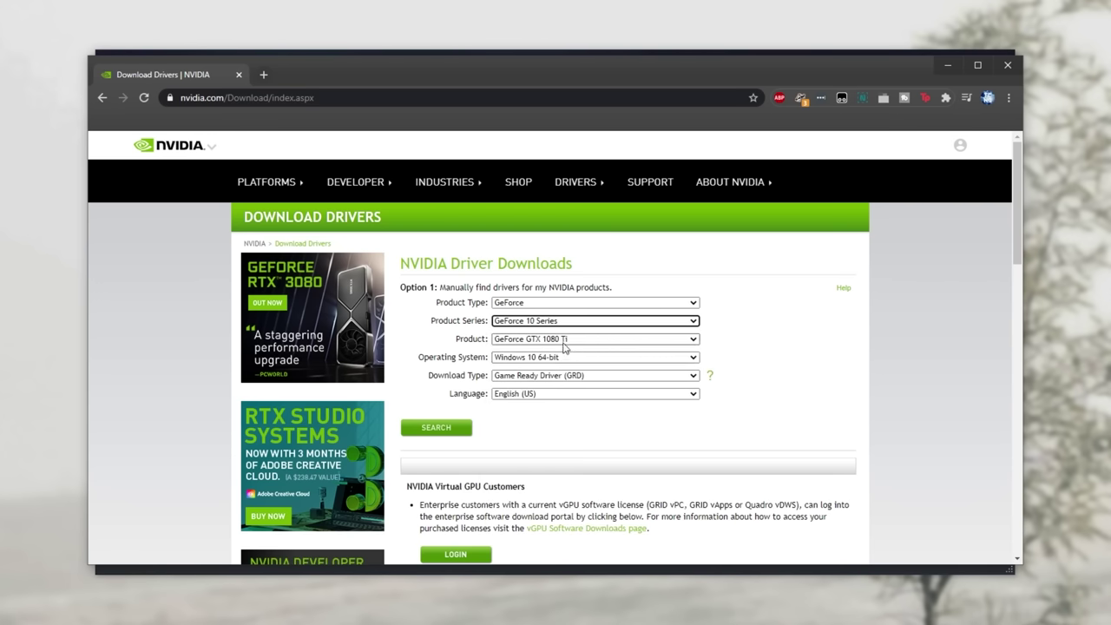
click(460, 429)
click(469, 365)
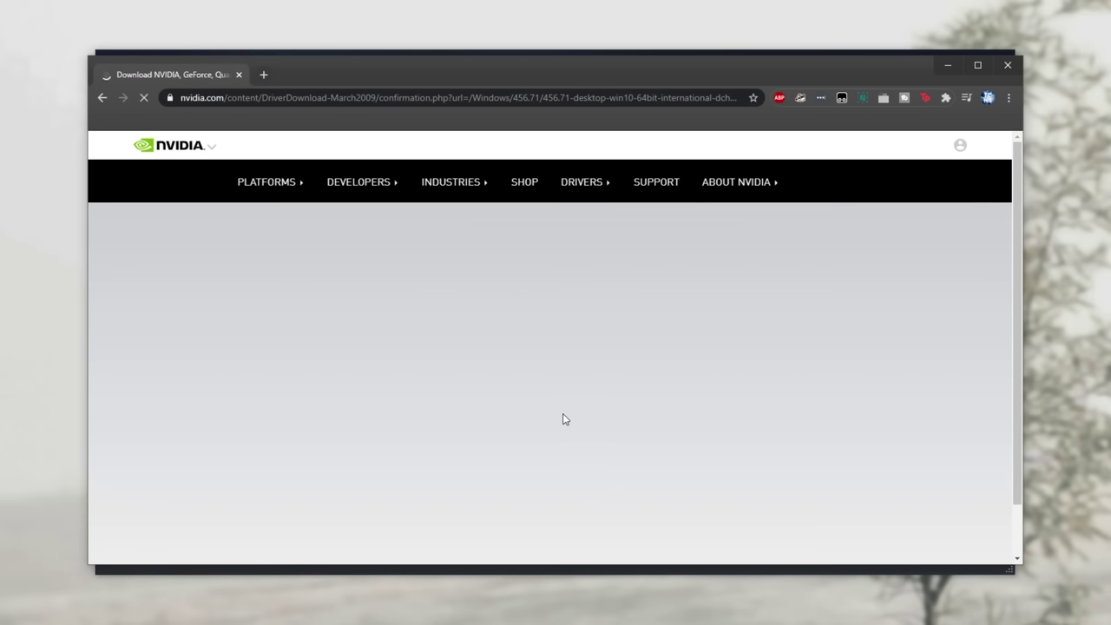
click(1014, 67)
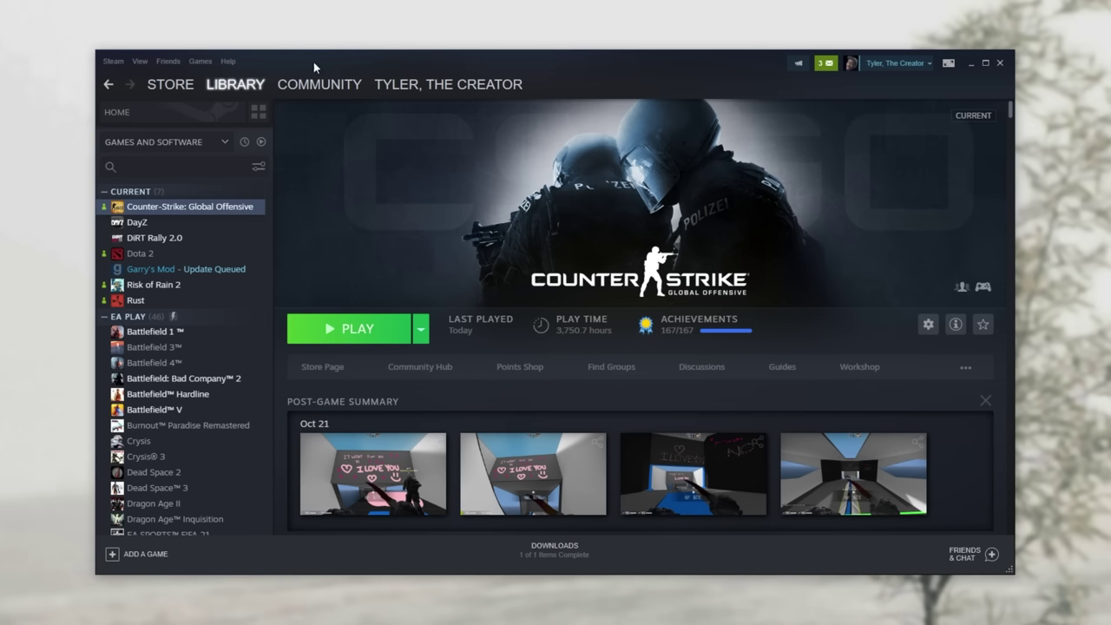
In Steam Settings, set Beta participation to Steam Beta Update and restart Steam
click(113, 61)
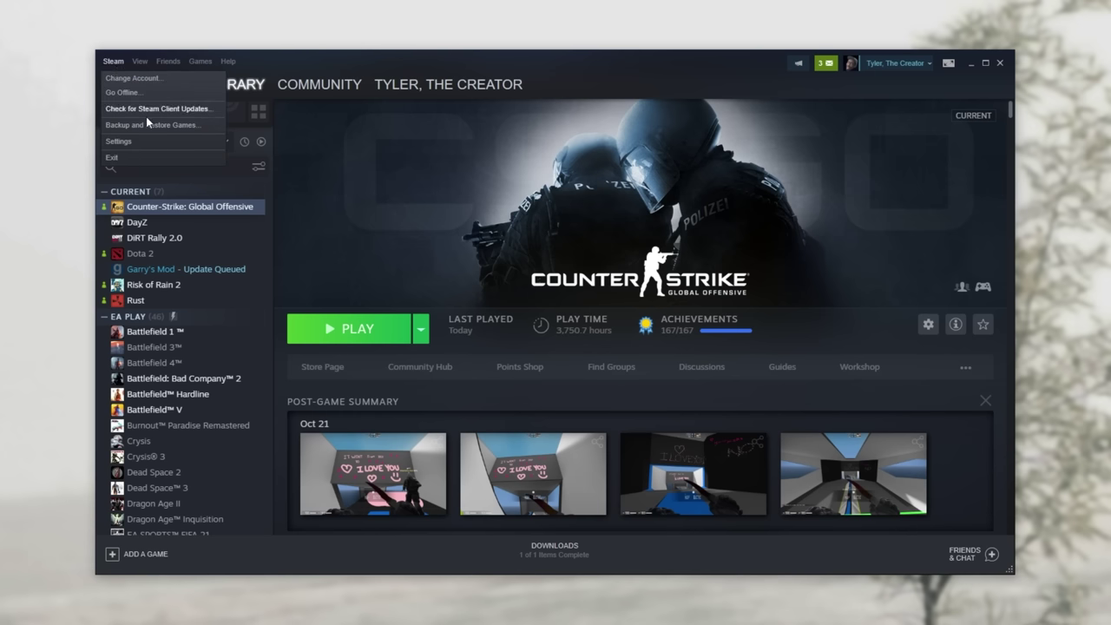
click(167, 143)
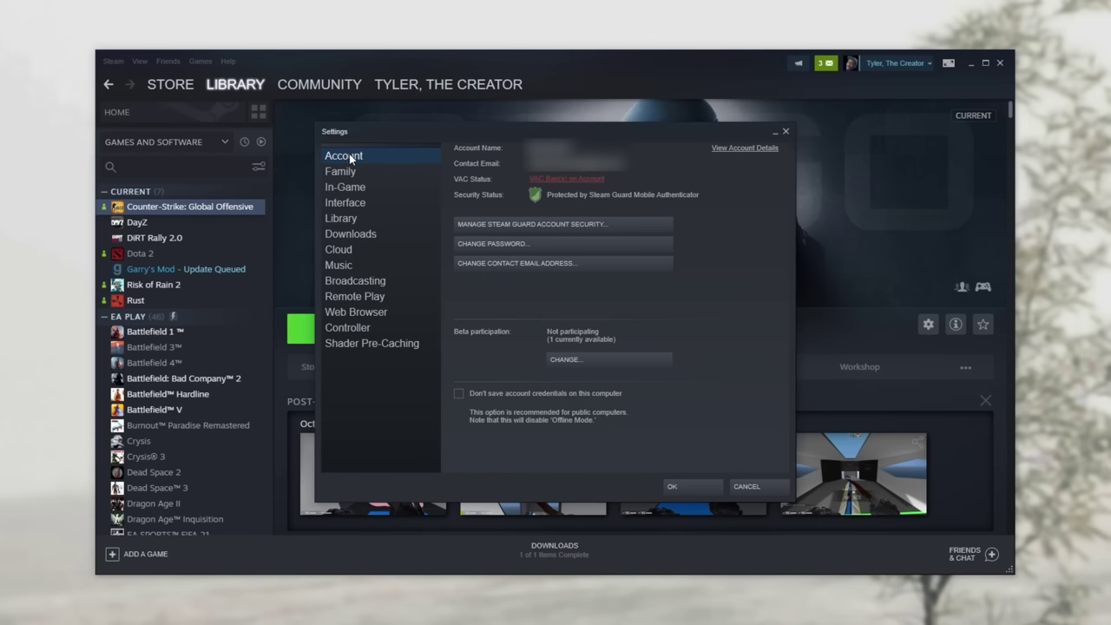
click(595, 360)
click(501, 339)
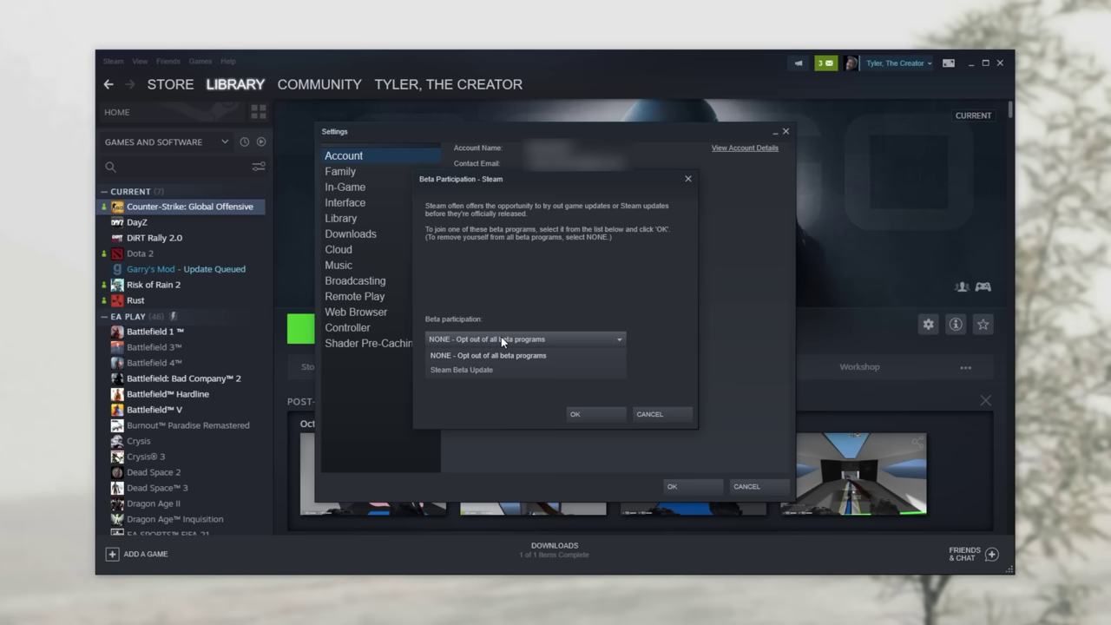
click(486, 369)
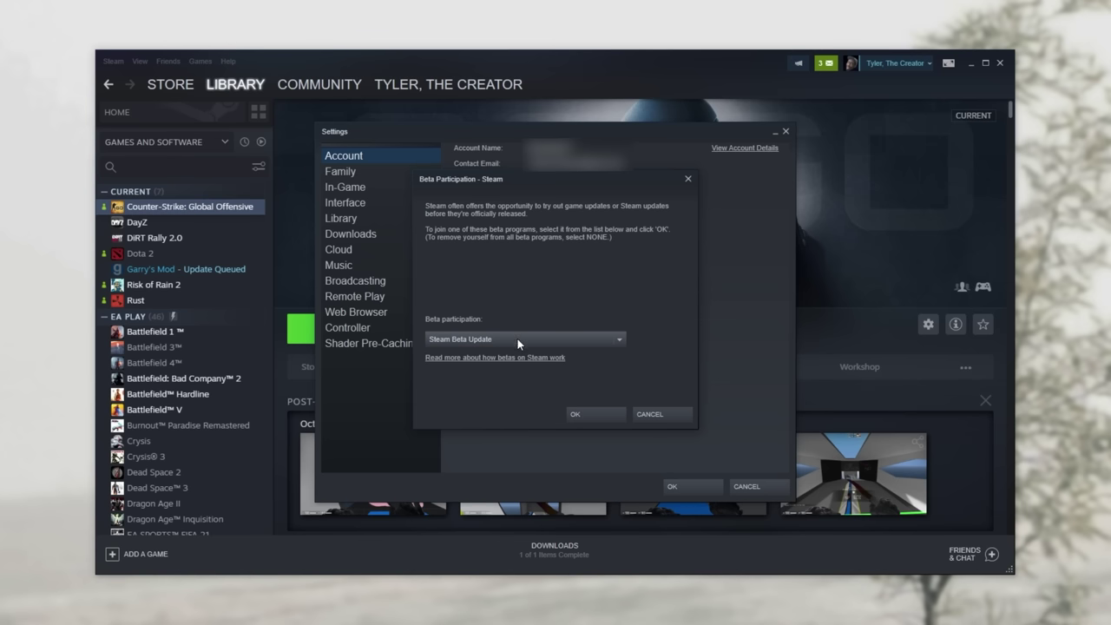
click(507, 337)
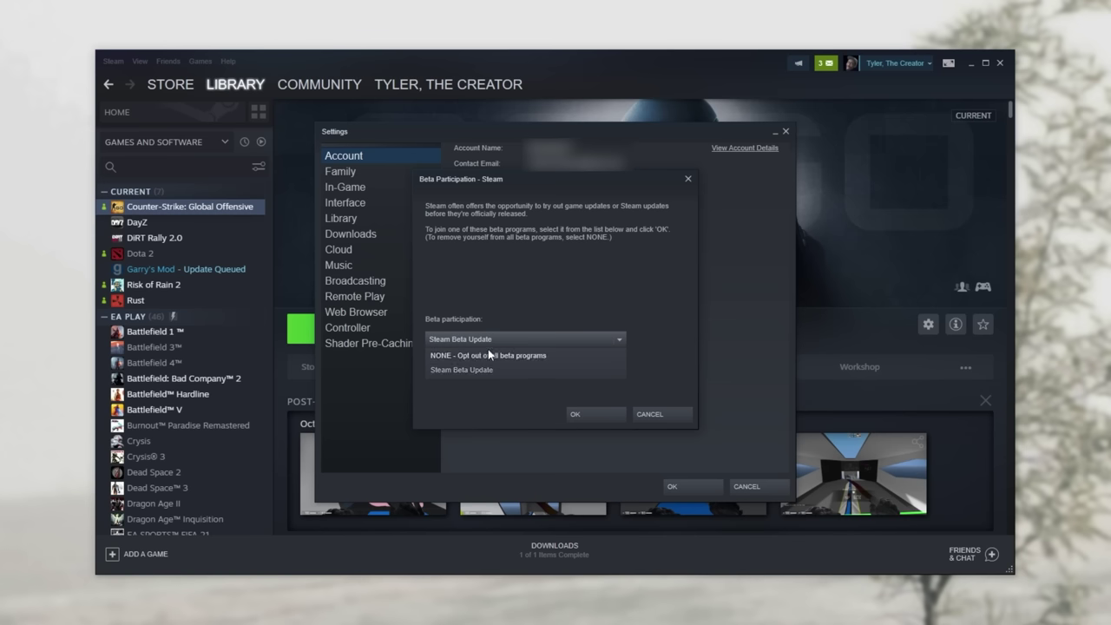
click(495, 371)
click(592, 416)
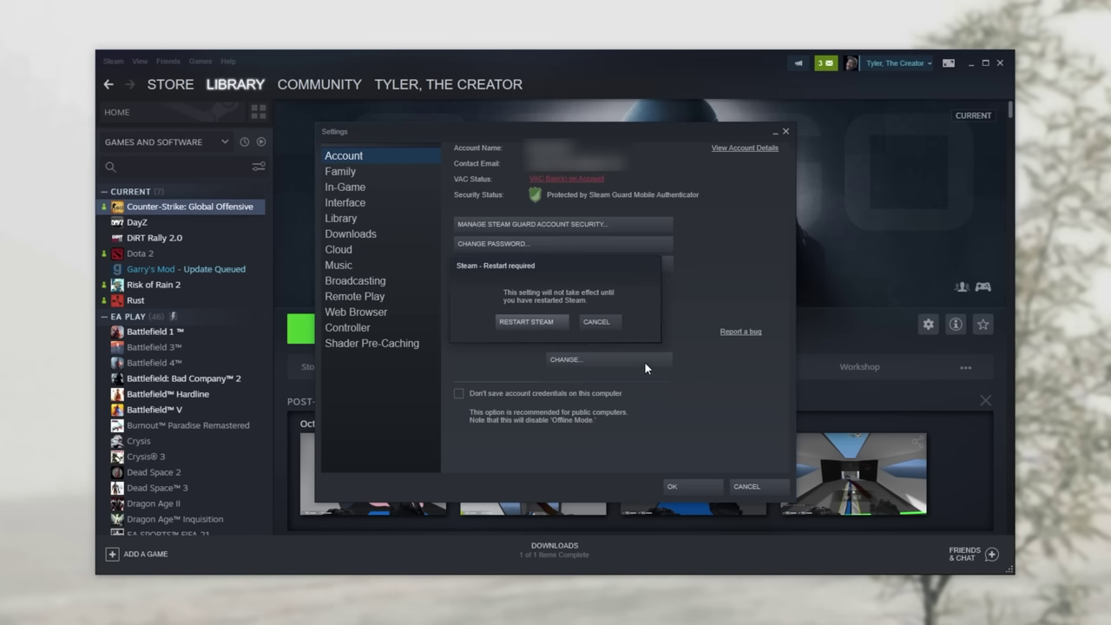
click(515, 323)
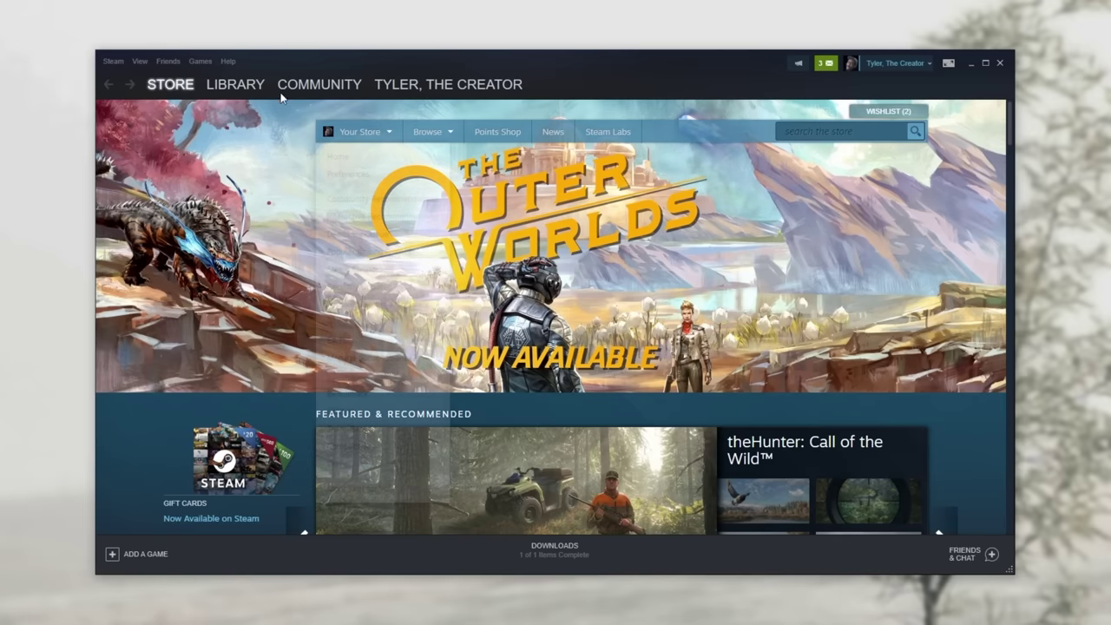
Open the Library, then confirm Settings shows Steam Beta Update and cancel without changes
click(236, 84)
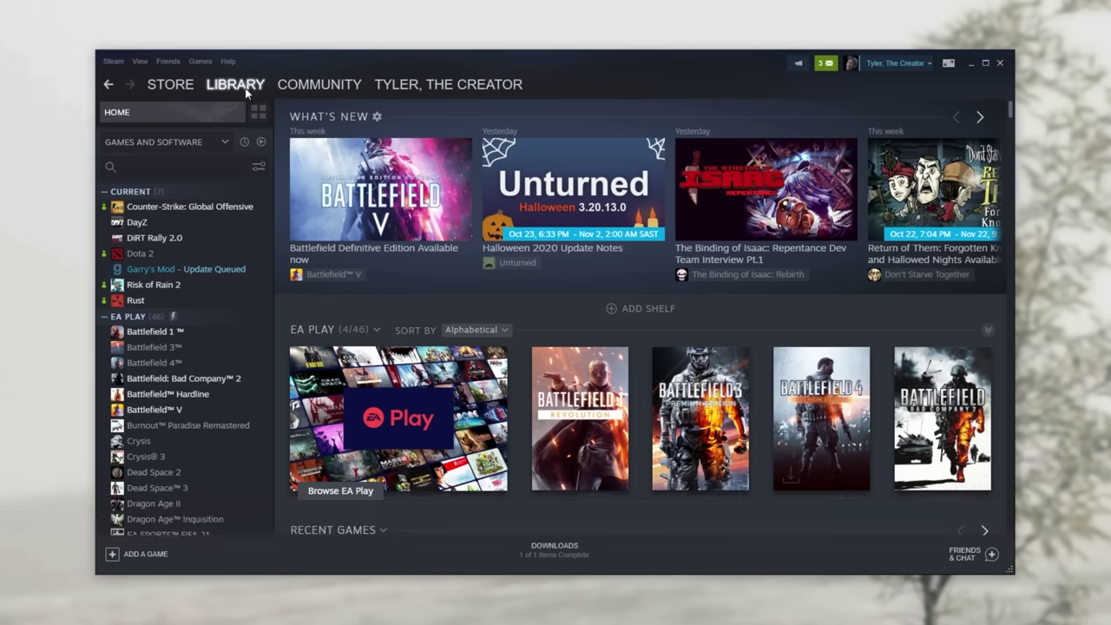
click(114, 61)
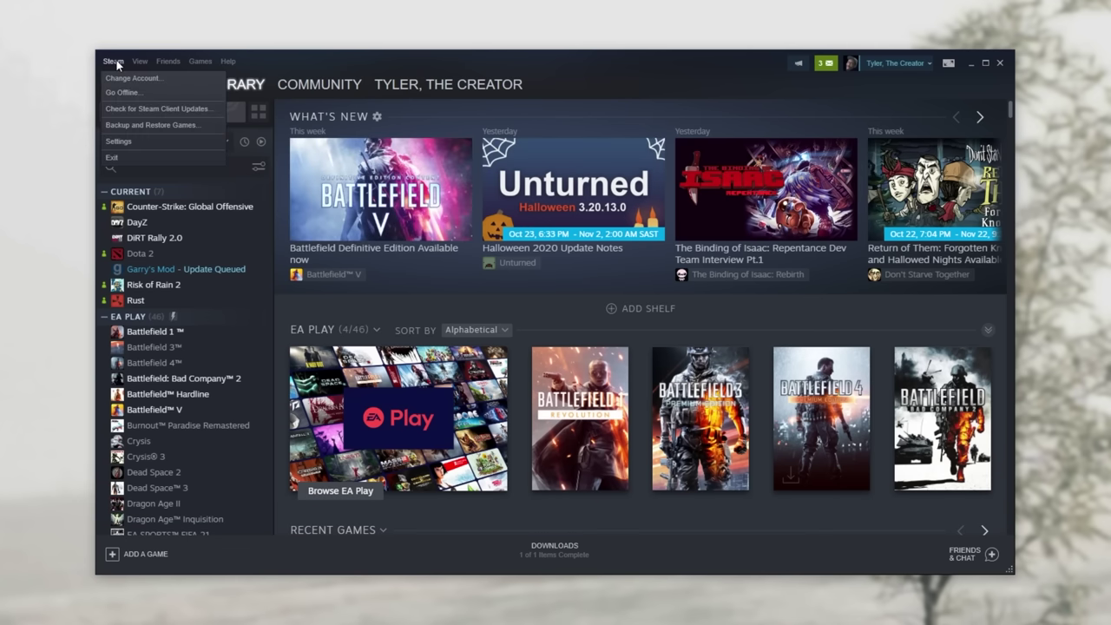
click(150, 142)
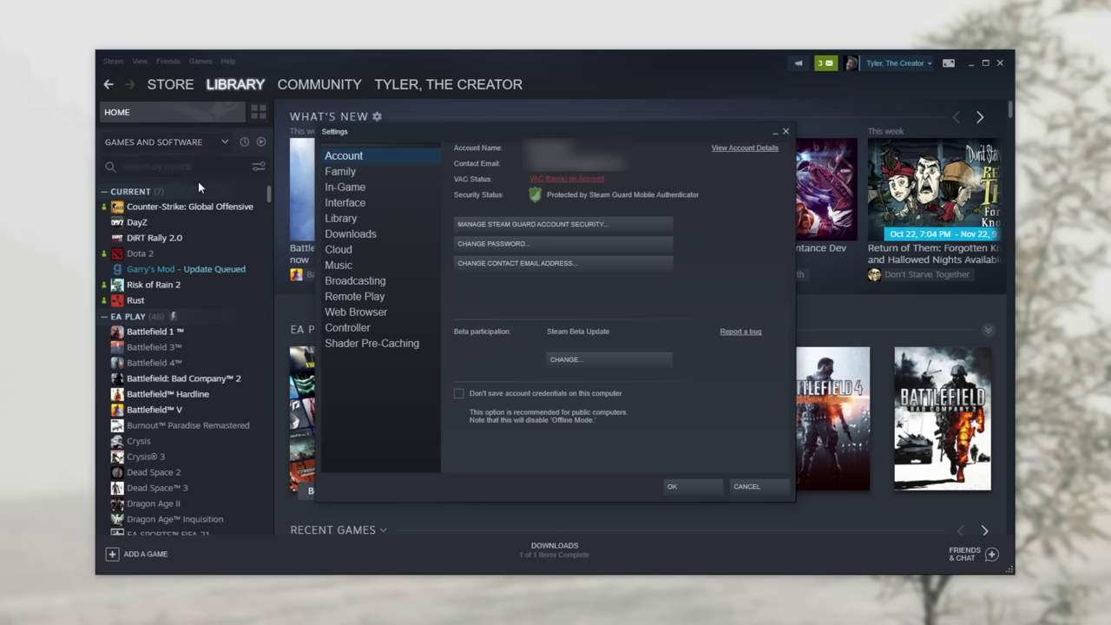
click(571, 395)
click(533, 396)
click(747, 487)
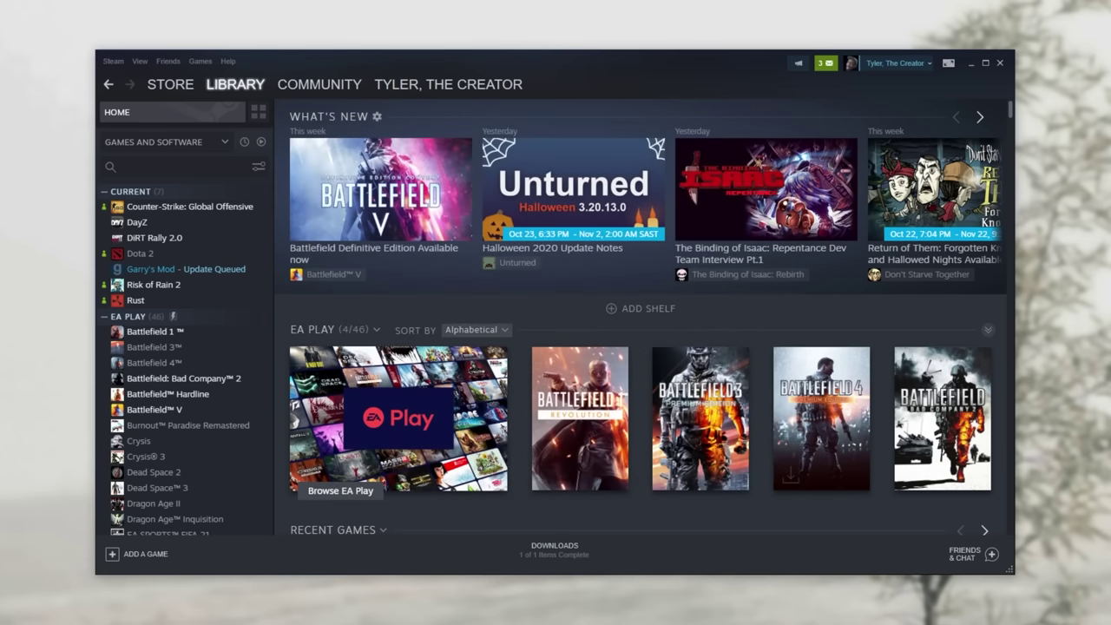